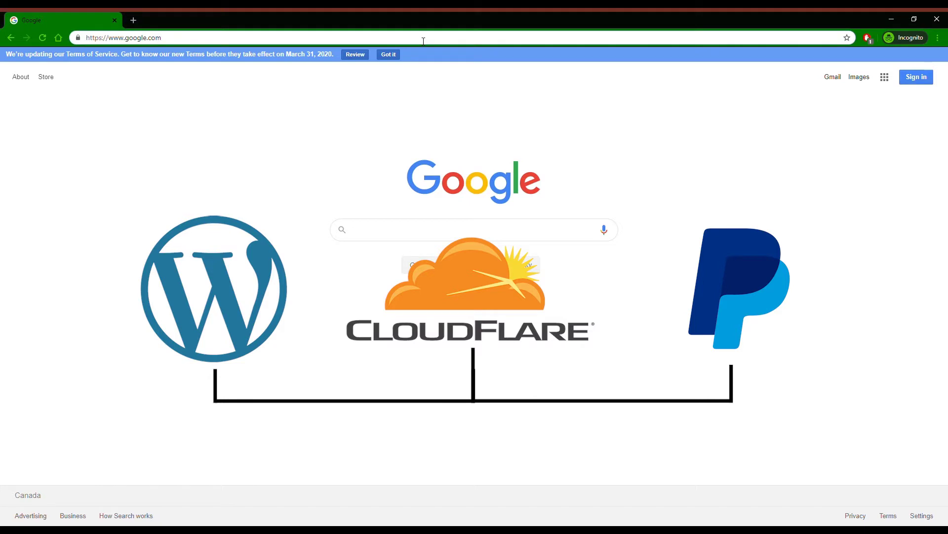
{"action": "left_click", "coordinate": [423, 41]}
{"action": "type", "text": "https://www.paypal.com/cgi-bin/webscr?cmd=_display-ipns-history"}
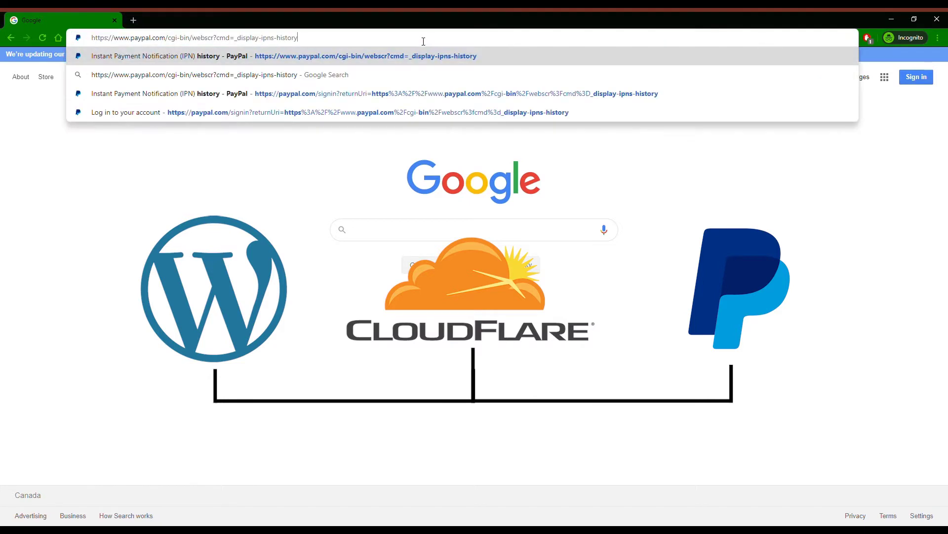
{"action": "key", "text": "Return"}
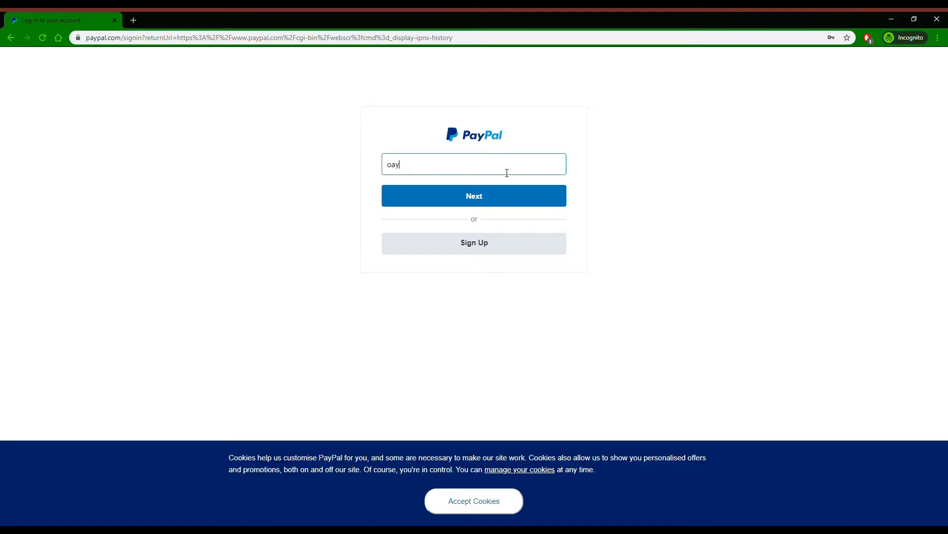
- Log in to PayPal with the account e-mail and password
{"action": "left_click", "coordinate": [507, 172]}
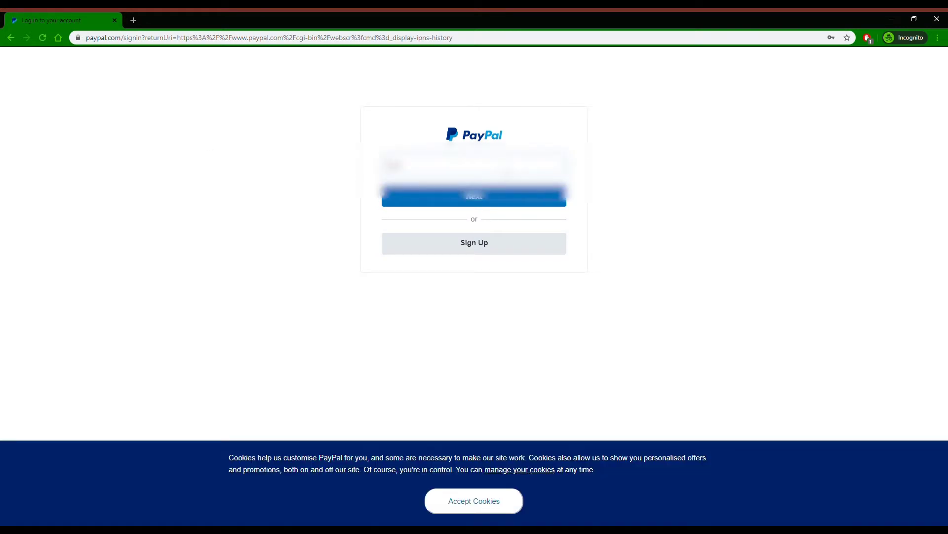
{"action": "left_click", "coordinate": [485, 204]}
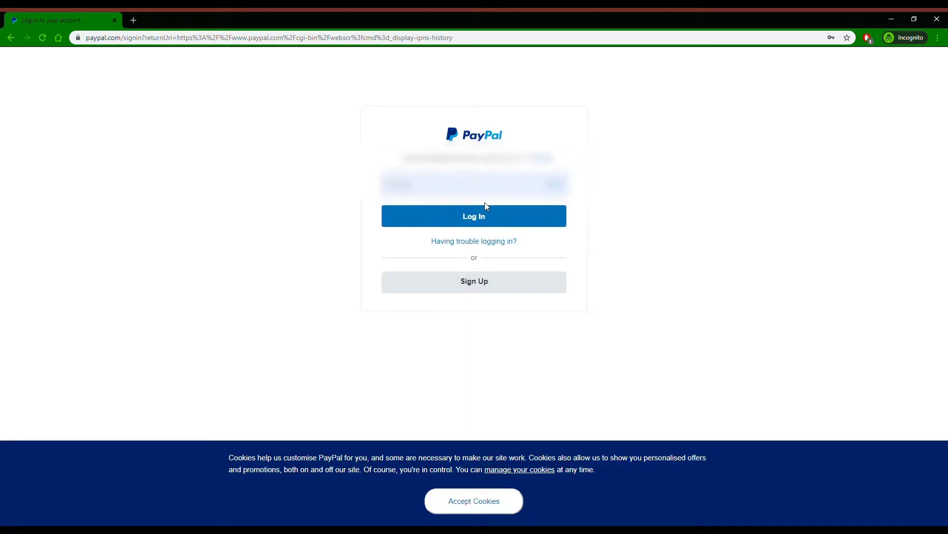
{"action": "left_click", "coordinate": [499, 217]}
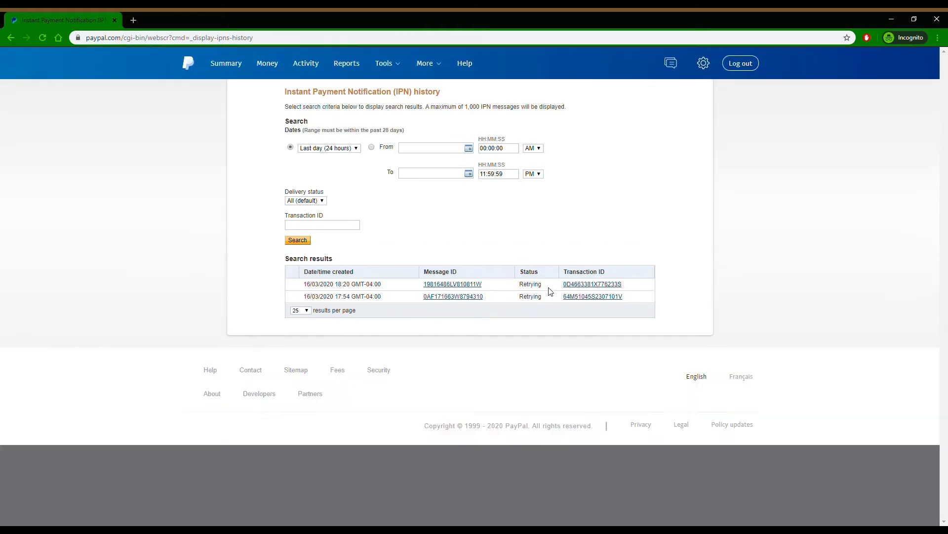
- Check the delivery status of the most recent IPN message and open its details
{"action": "left_click_drag", "start_coordinate": [518, 285], "coordinate": [547, 286]}
{"action": "left_click", "coordinate": [548, 286]}
{"action": "left_click", "coordinate": [457, 288]}
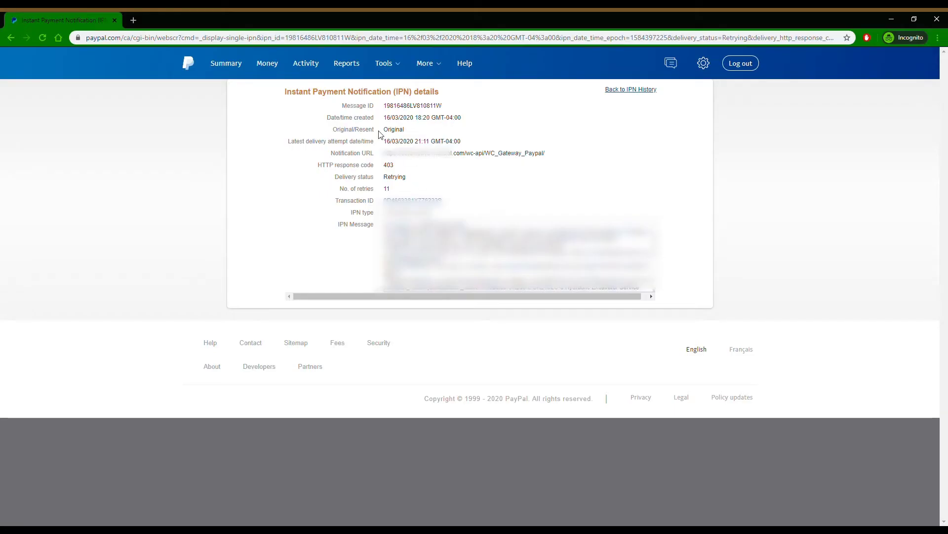
- Examine the message's latest delivery attempt time, notification URL and HTTP response code
{"action": "left_click_drag", "start_coordinate": [289, 141], "coordinate": [434, 146]}
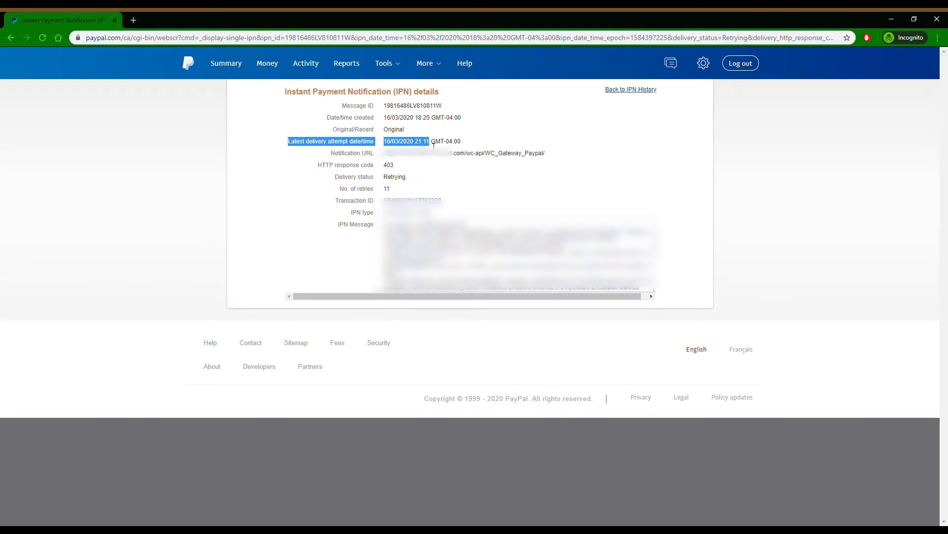
{"action": "left_click", "coordinate": [378, 166]}
{"action": "left_click_drag", "start_coordinate": [332, 154], "coordinate": [547, 154]}
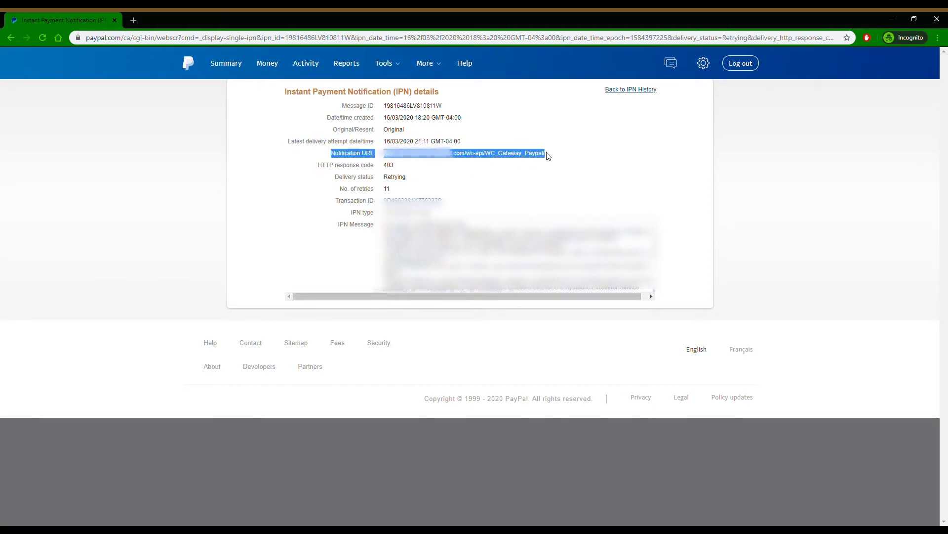
{"action": "left_click", "coordinate": [398, 172]}
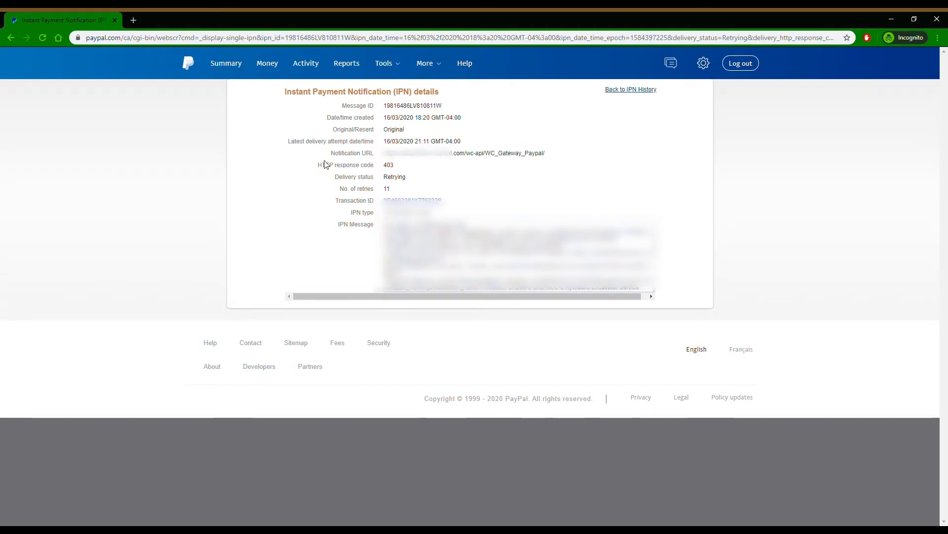
{"action": "left_click_drag", "start_coordinate": [333, 165], "coordinate": [396, 170]}
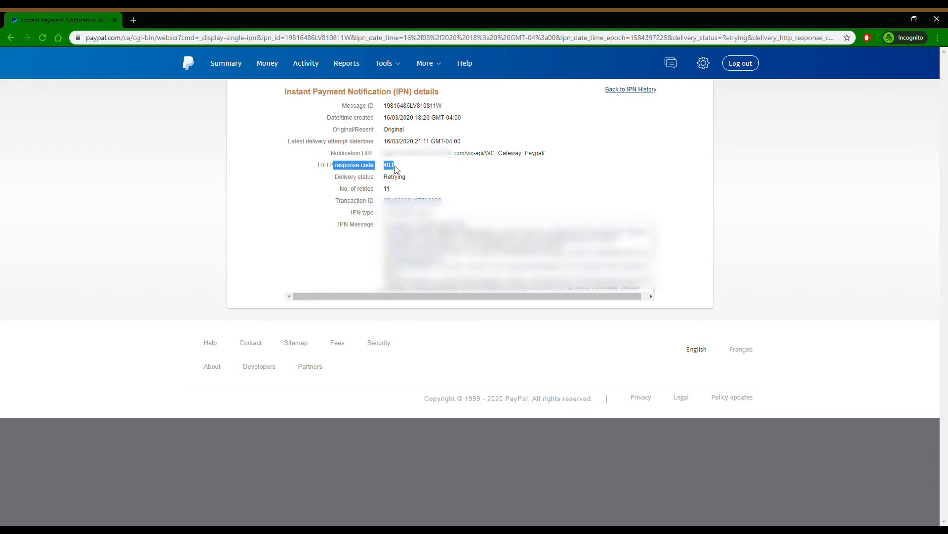
{"action": "left_click", "coordinate": [395, 169]}
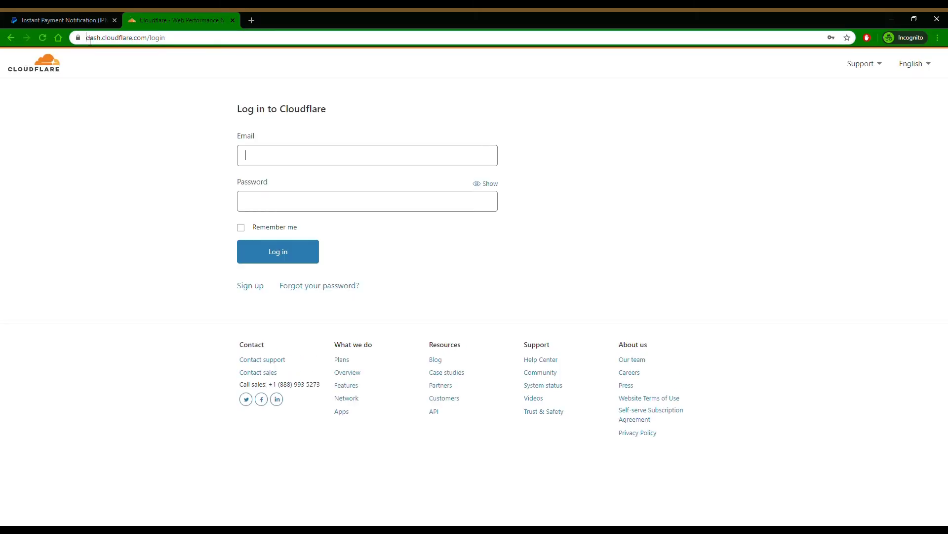
- Log in to the Cloudflare dashboard at dash.cloudflare.com/login with the saved account e-mail and password
{"action": "left_click", "coordinate": [205, 39]}
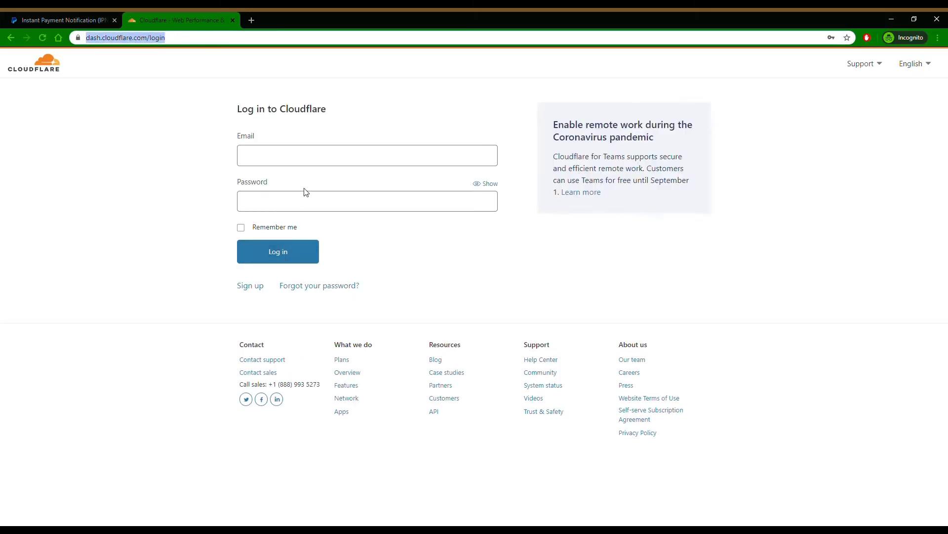
{"action": "left_click", "coordinate": [326, 161]}
{"action": "key", "text": "Down"}
{"action": "key", "text": "Return"}
{"action": "key", "text": "Return"}
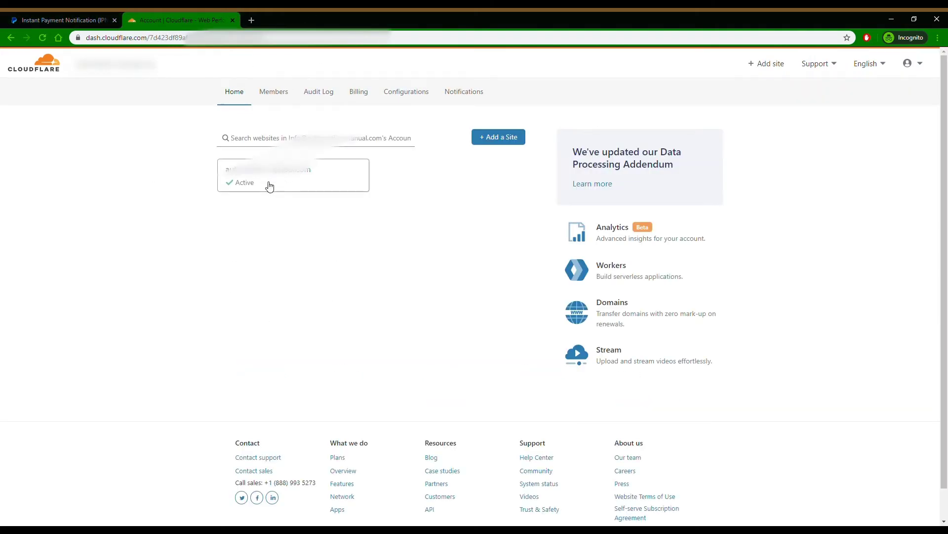
{"action": "left_click", "coordinate": [268, 186]}
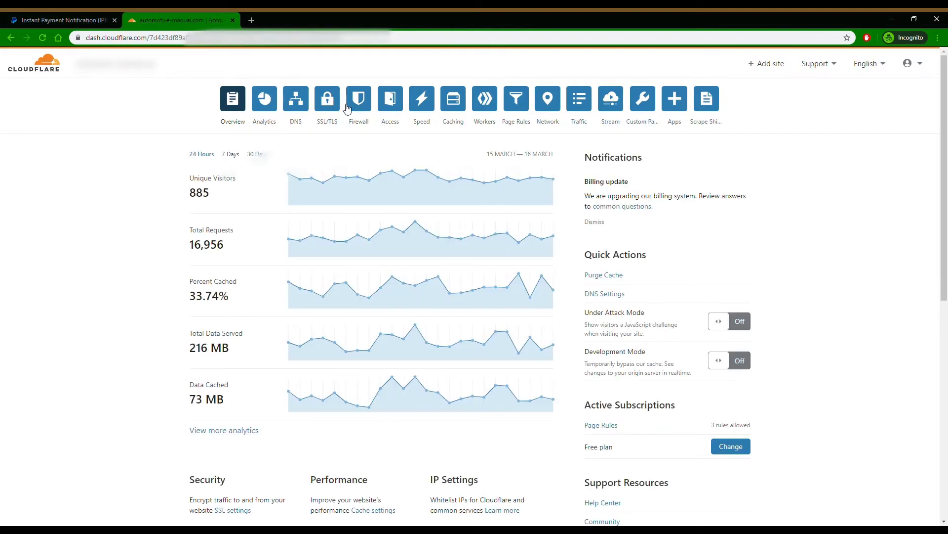
{"action": "left_click", "coordinate": [366, 105]}
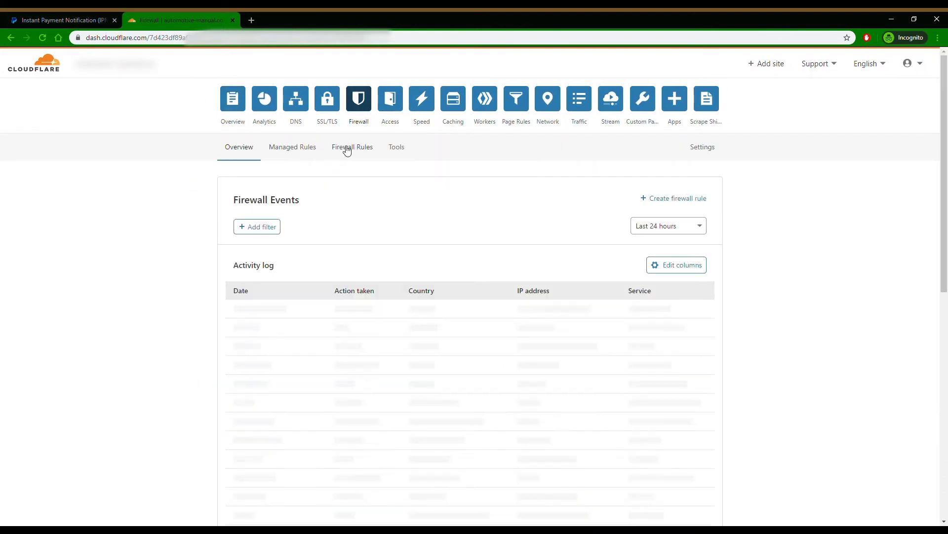
{"action": "scroll", "coordinate": [545, 178], "scroll_direction": "down", "scroll_amount": 3}
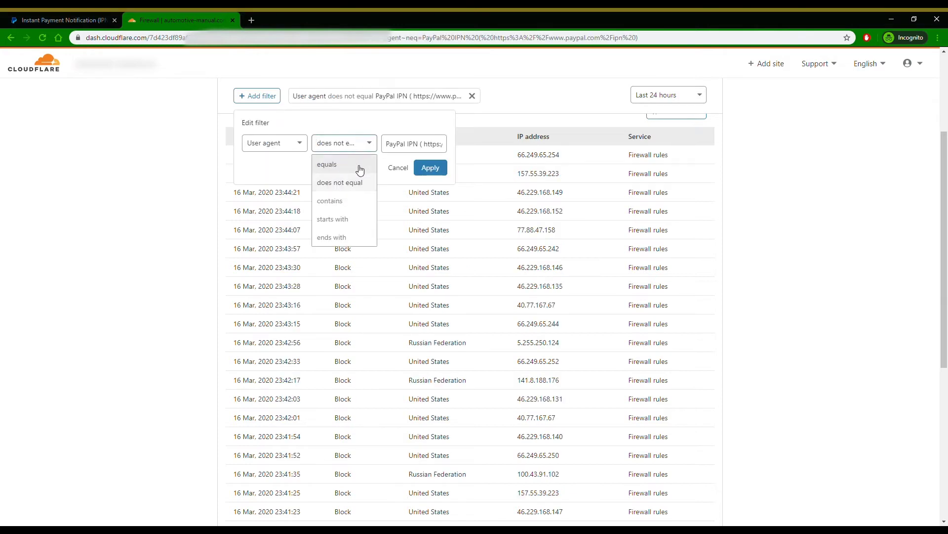
{"action": "left_click", "coordinate": [359, 165]}
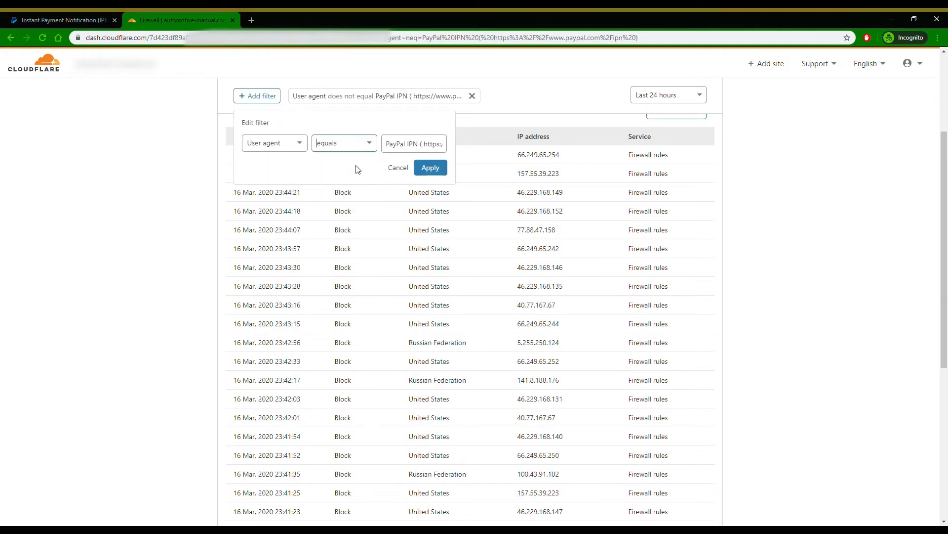
{"action": "left_click", "coordinate": [430, 168]}
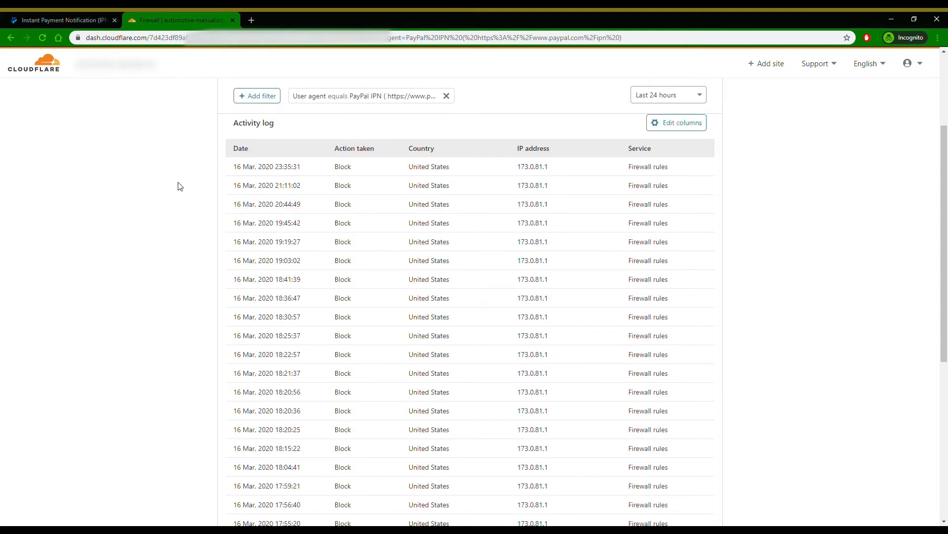
{"action": "scroll", "coordinate": [180, 186], "scroll_direction": "up", "scroll_amount": 1}
{"action": "left_click", "coordinate": [407, 230]}
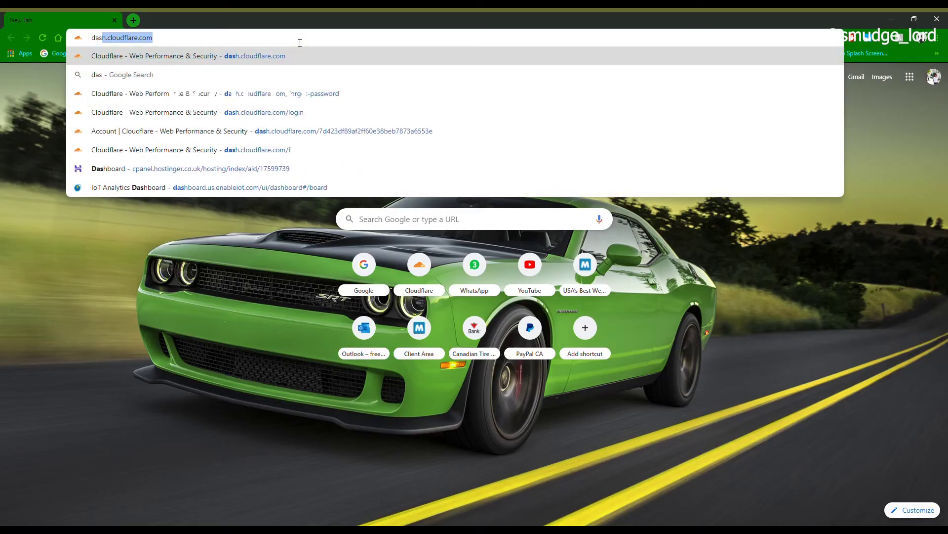
- Load dash.cloudflare.com in the new browser window and open the site's list of firewall rules
{"action": "key", "text": "Return"}
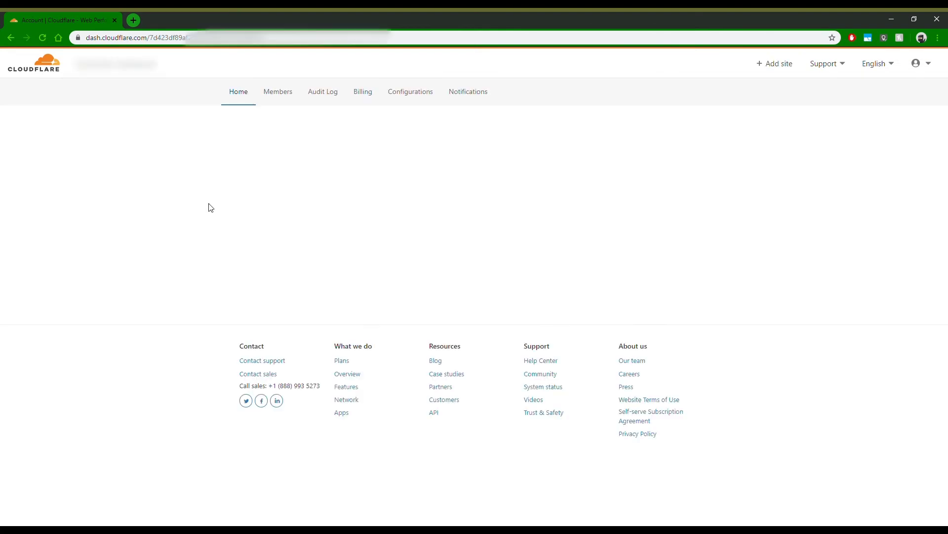
{"action": "left_click", "coordinate": [286, 169]}
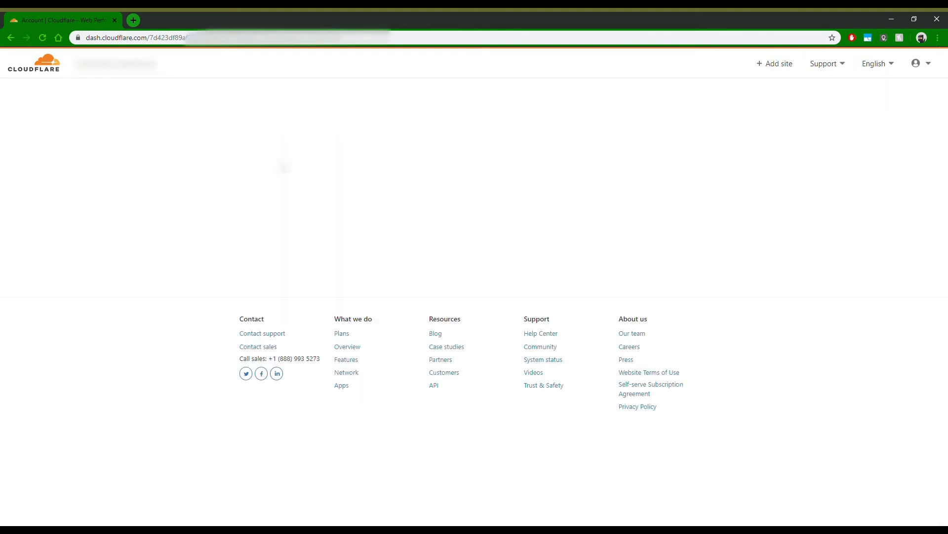
{"action": "left_click", "coordinate": [361, 102]}
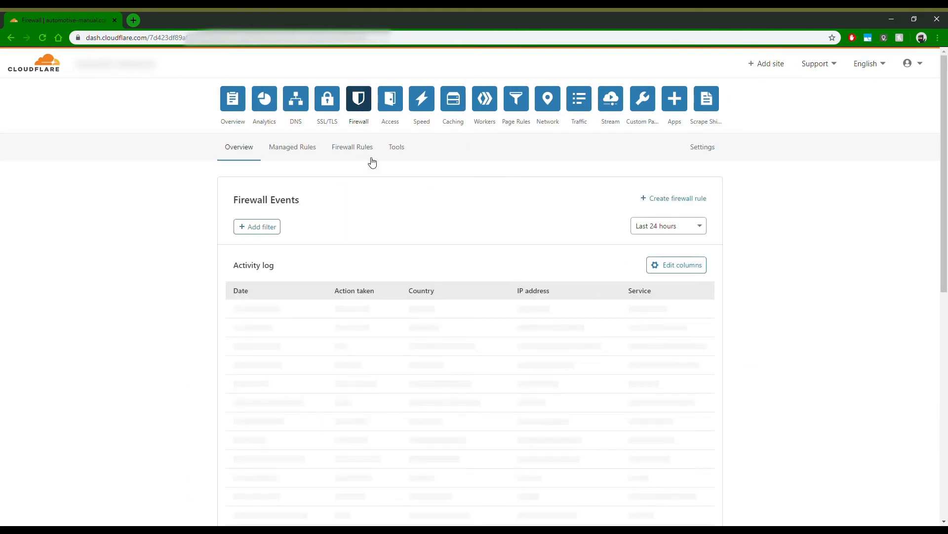
{"action": "left_click", "coordinate": [358, 149]}
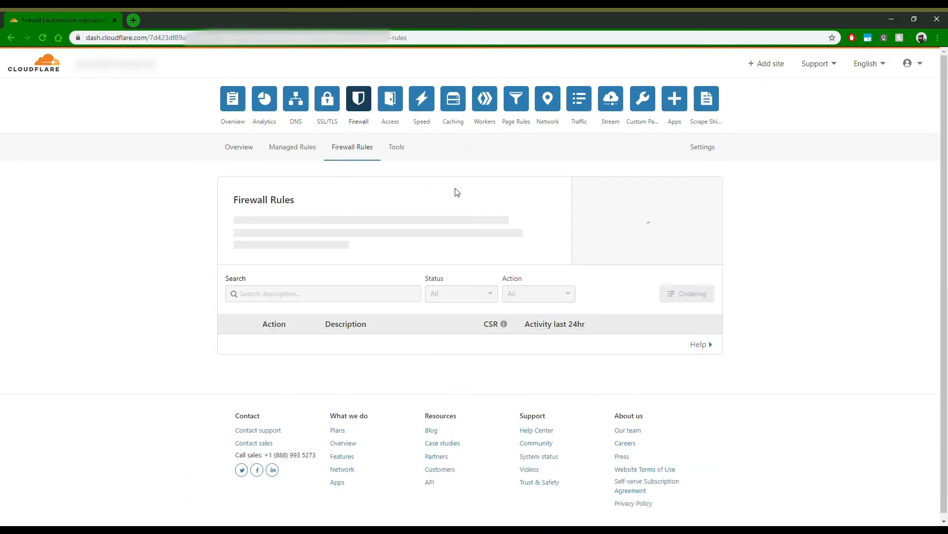
- Create a new firewall rule and name it "PayPal IPN"
{"action": "left_click", "coordinate": [665, 226]}
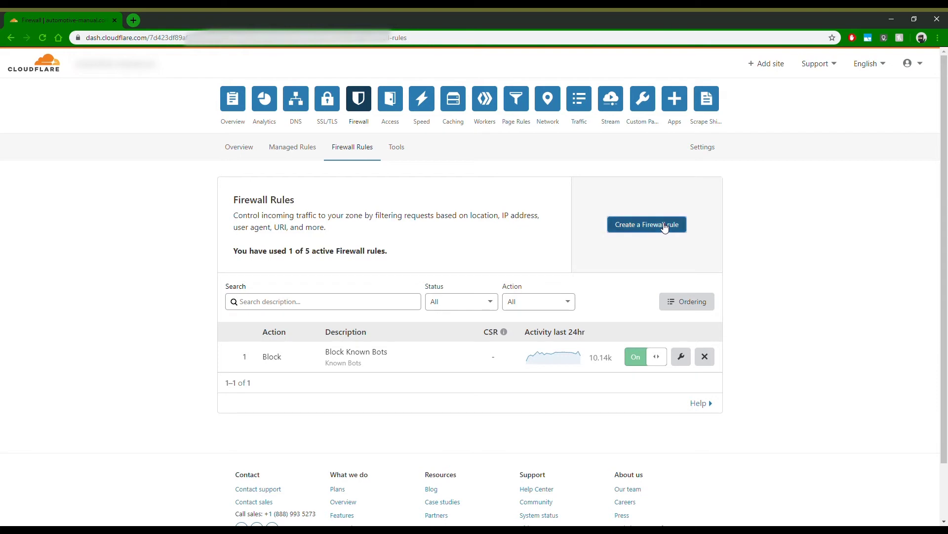
{"action": "scroll", "coordinate": [63, 214], "scroll_direction": "down", "scroll_amount": 2}
{"action": "left_click", "coordinate": [277, 167]}
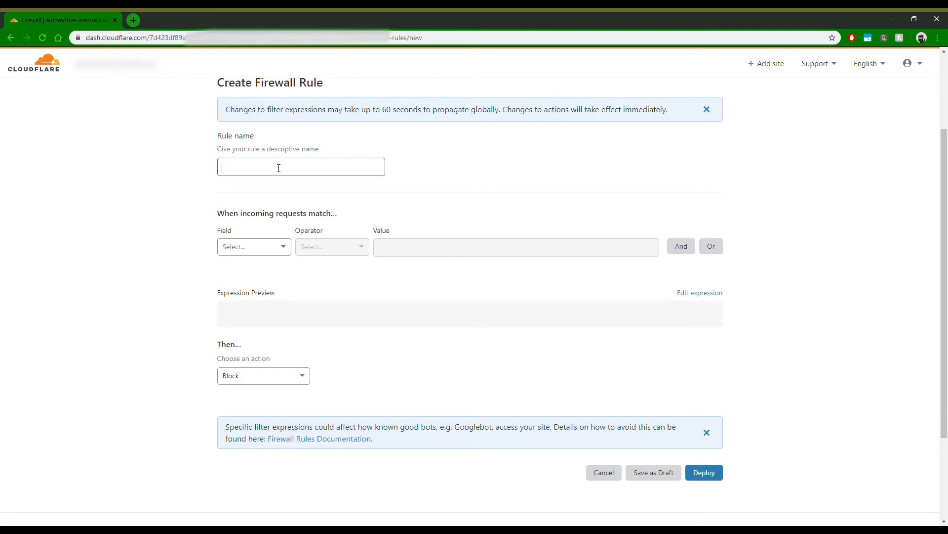
{"action": "type", "text": "PayPal IPN"}
- Define the rule's match condition as URI Path equals /wc-api/WC_Gateway_Paypal/
{"action": "left_click", "coordinate": [252, 247]}
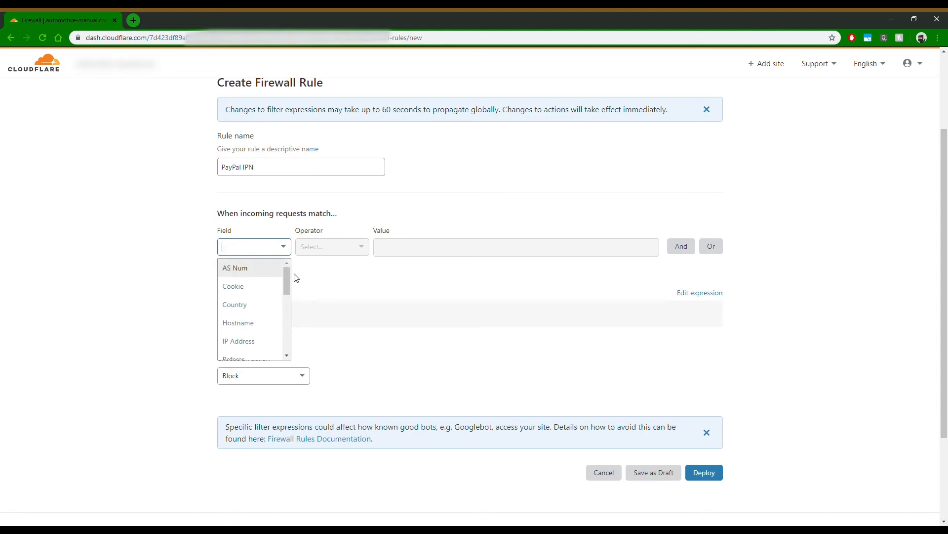
{"action": "left_click_drag", "start_coordinate": [286, 282], "coordinate": [287, 315]}
{"action": "left_click", "coordinate": [268, 318]}
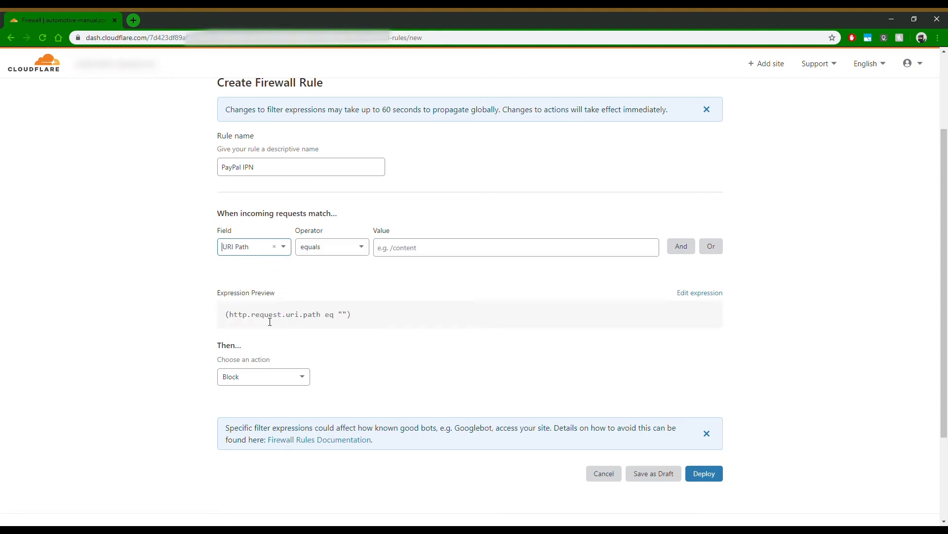
{"action": "left_click", "coordinate": [428, 251]}
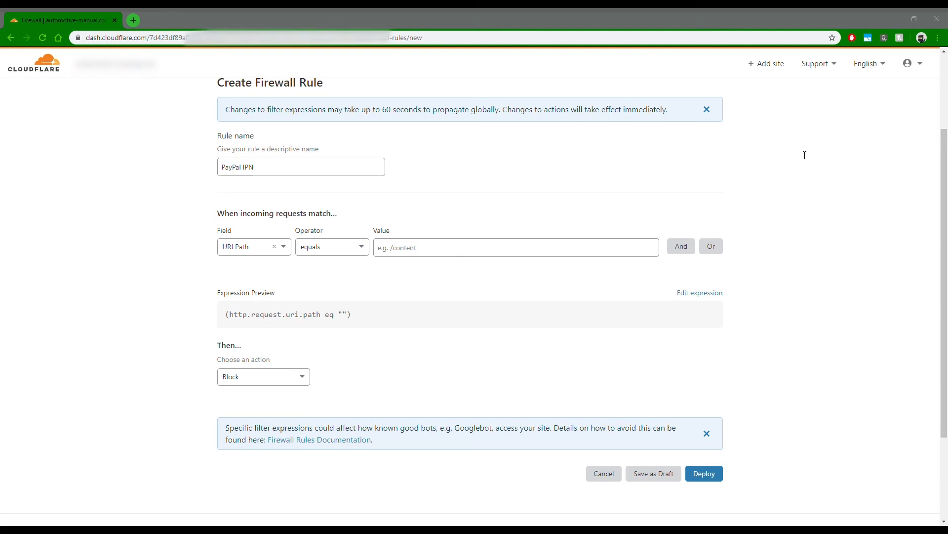
{"action": "left_click", "coordinate": [517, 248]}
{"action": "type", "text": "/wc-api/WC_Gateway_Paypal/"}
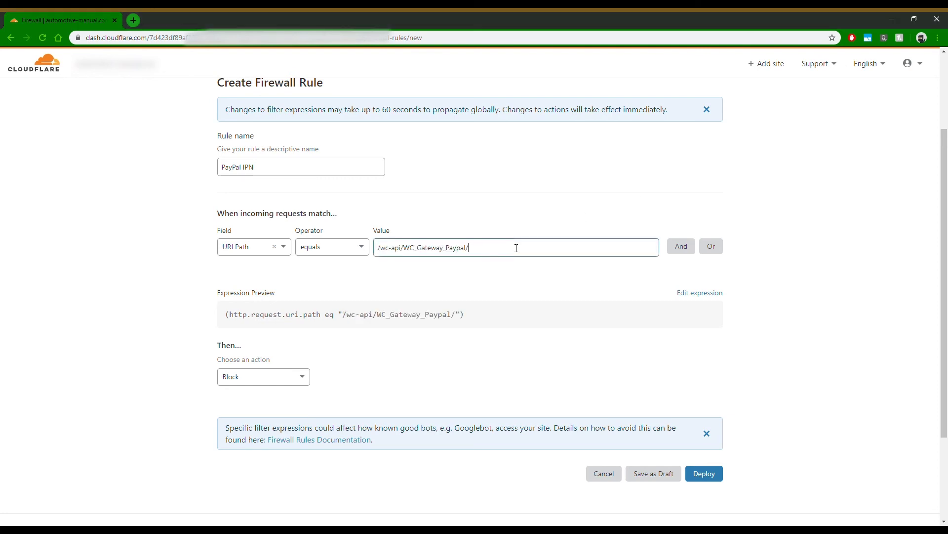
- Set the rule's action to Allow and deploy the rule
{"action": "left_click", "coordinate": [286, 379]}
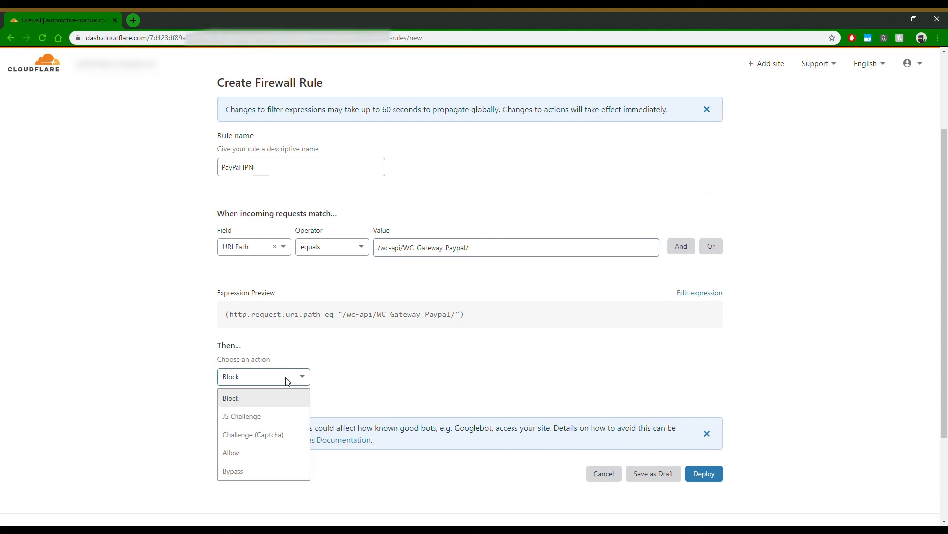
{"action": "left_click", "coordinate": [271, 452]}
{"action": "scroll", "coordinate": [600, 360], "scroll_direction": "down", "scroll_amount": 1}
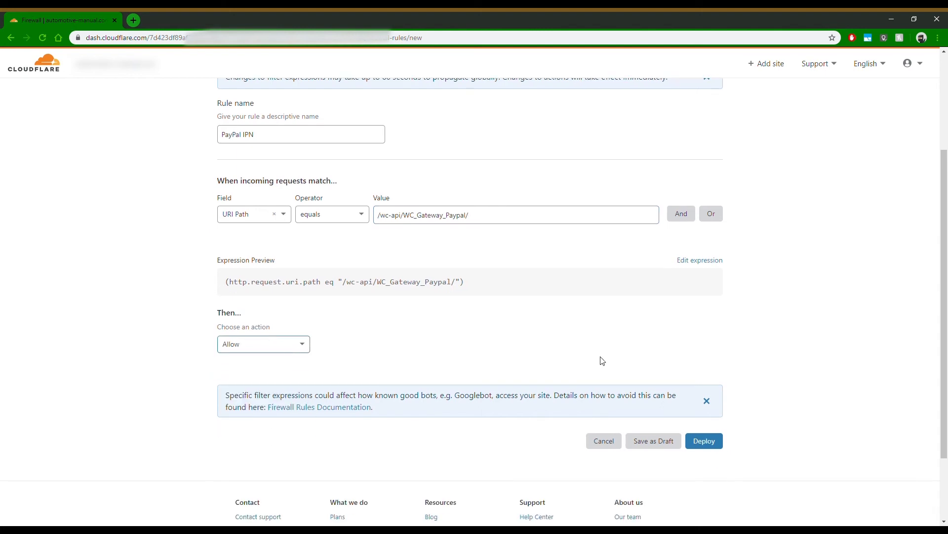
{"action": "left_click", "coordinate": [713, 442]}
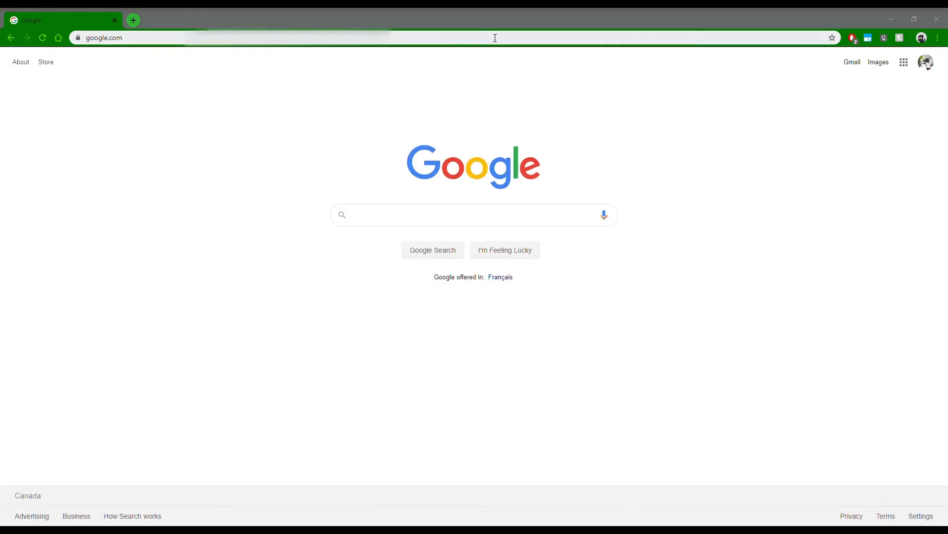
{"action": "left_click", "coordinate": [495, 37]}
{"action": "type", "text": "https://www.paypal.com/cgi-bin/webscr?cmd=_display-ipns-history"}
{"action": "key", "text": "Return"}
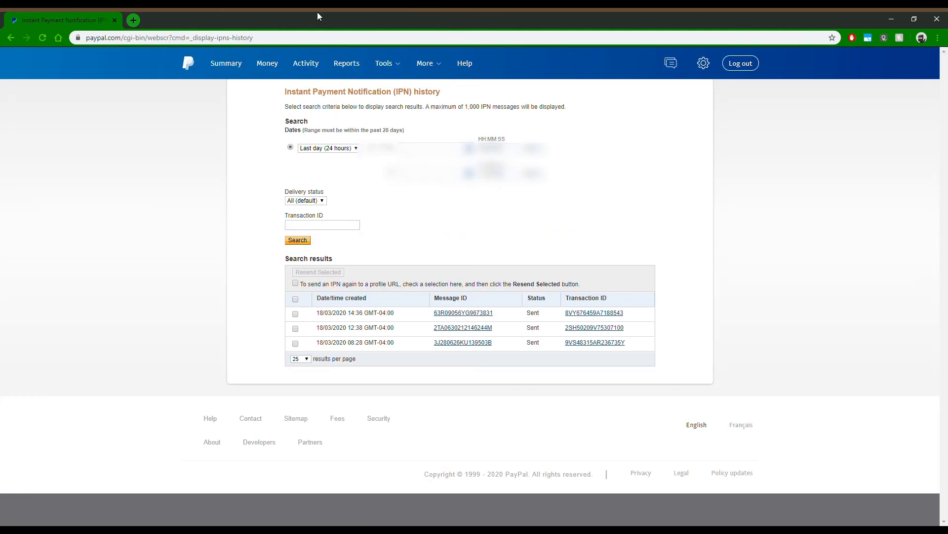
{"action": "left_click", "coordinate": [466, 313]}
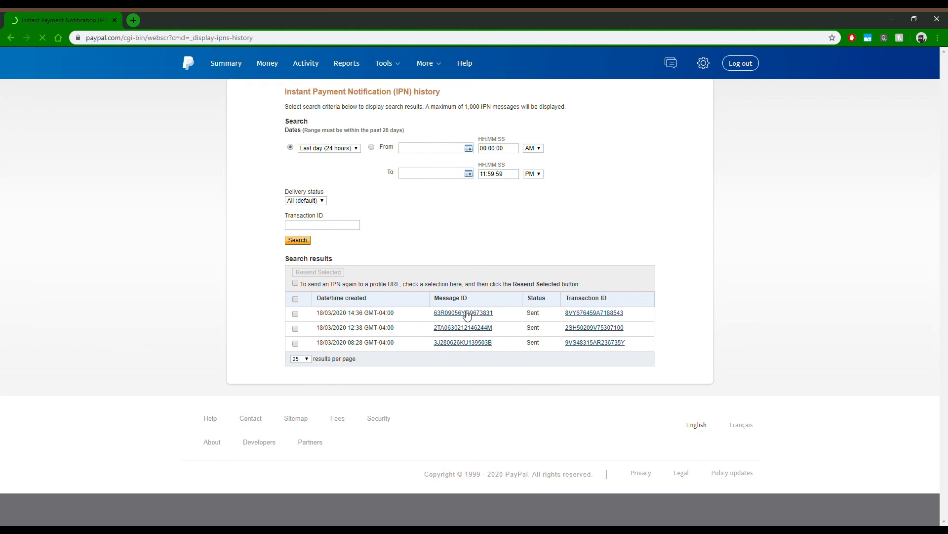